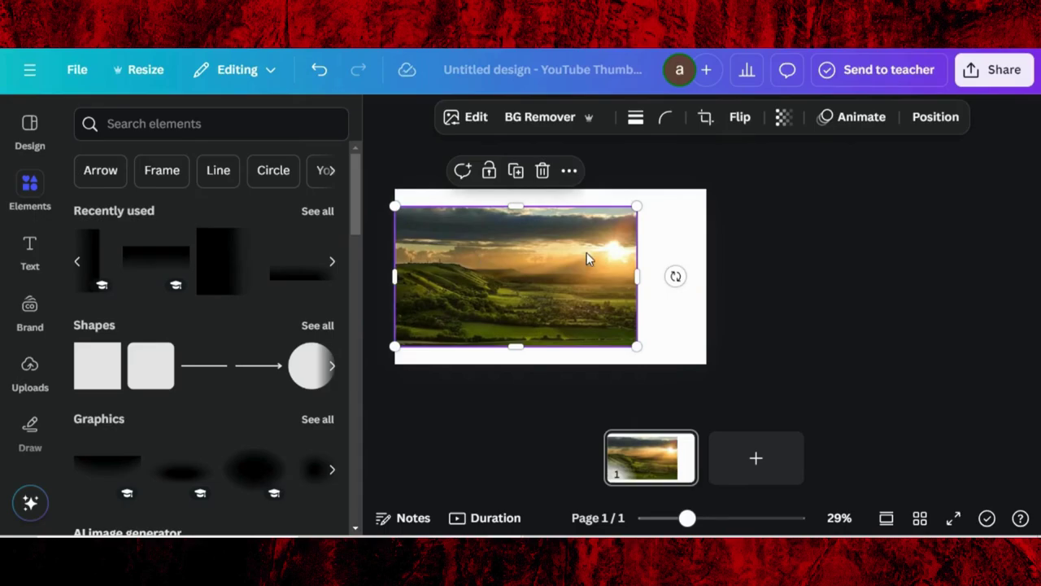
# - Crop the landscape photo to a narrow strip at its left edge, and duplicate it to make the adjoining second strip
pyautogui.moveTo(639, 274); pyautogui.dragTo(445, 278)
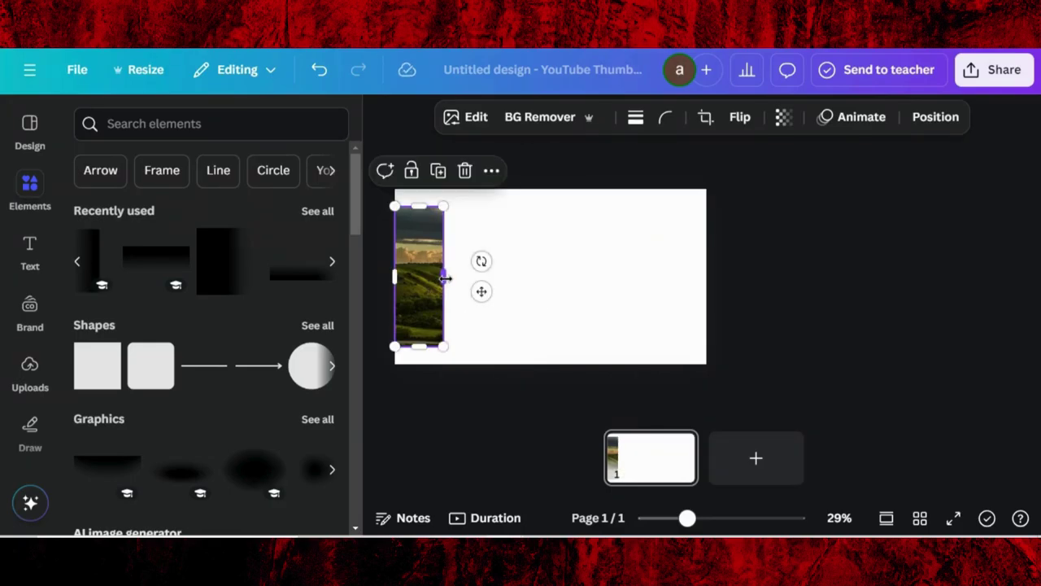
pyautogui.click(440, 174)
pyautogui.moveTo(421, 262); pyautogui.dragTo(434, 277)
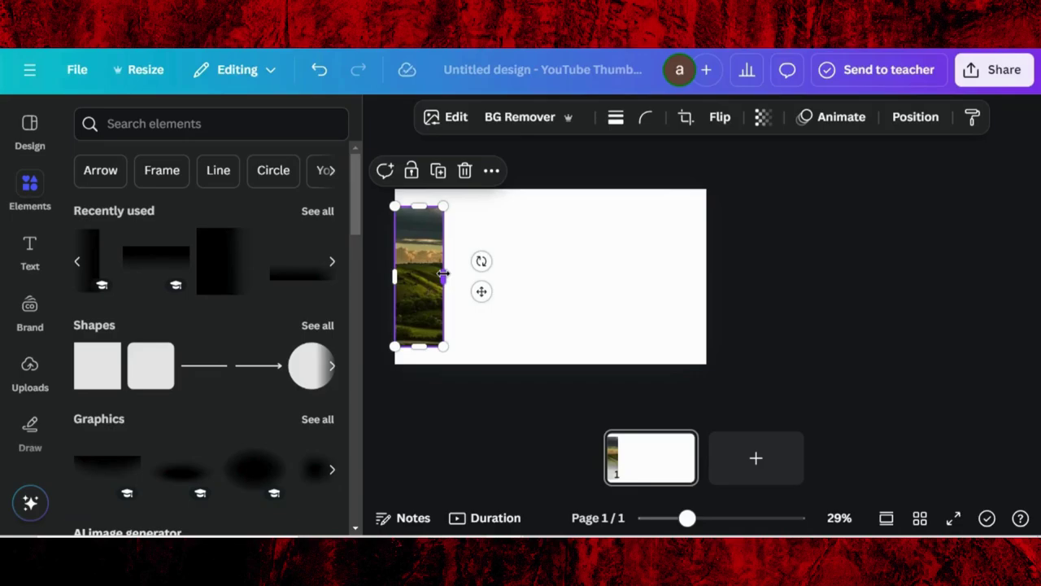
pyautogui.moveTo(445, 274); pyautogui.dragTo(493, 268)
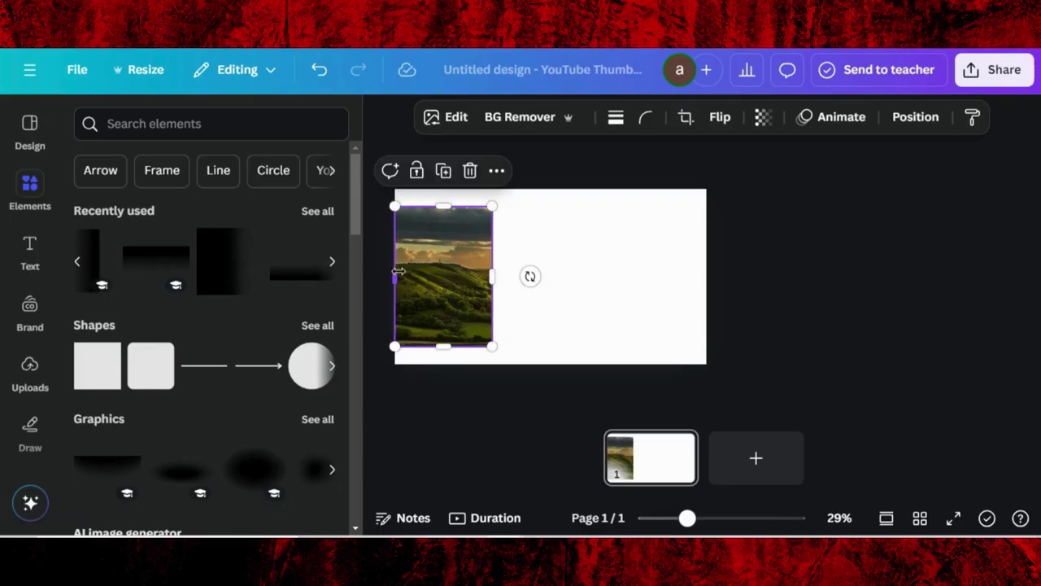
pyautogui.moveTo(397, 273); pyautogui.dragTo(491, 282)
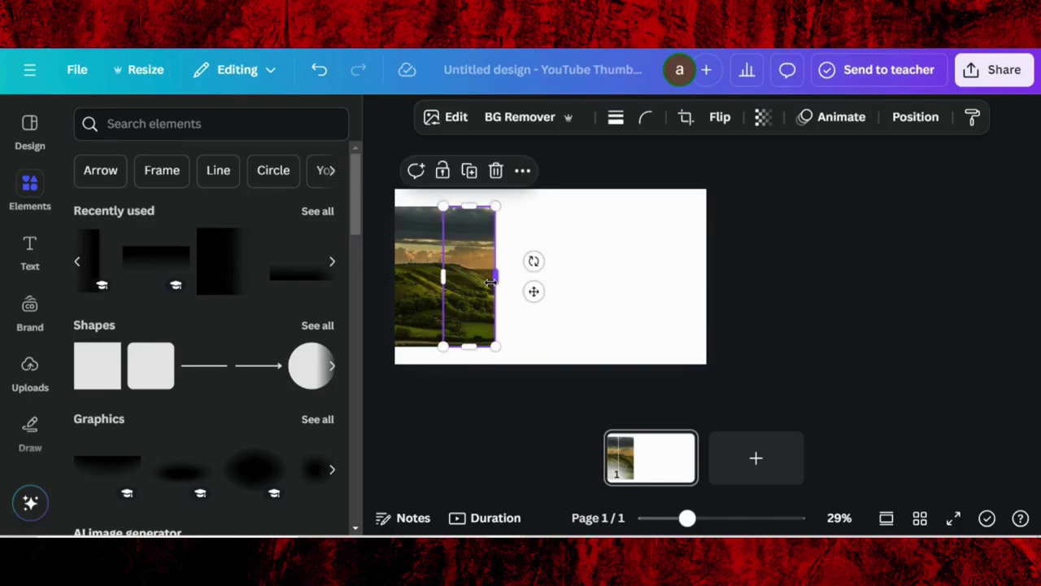
# - Duplicate the second strip, align the copy over it, and crop the copy to show the next portion as a third strip
pyautogui.click(468, 171)
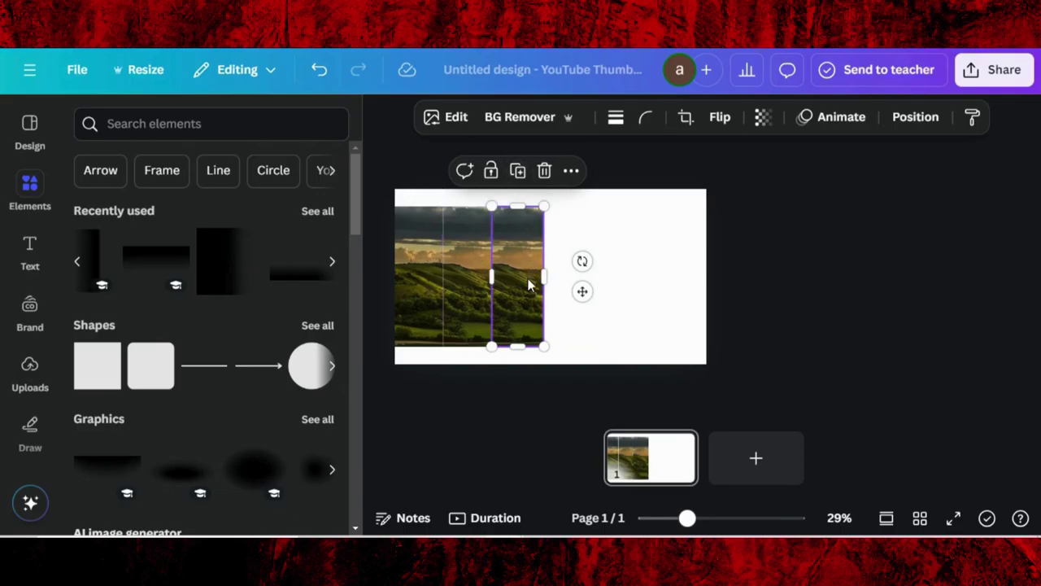
pyautogui.moveTo(526, 283)
pyautogui.mouseDown()
pyautogui.moveTo(478, 276)
pyautogui.moveTo(535, 271)
pyautogui.mouseUp()
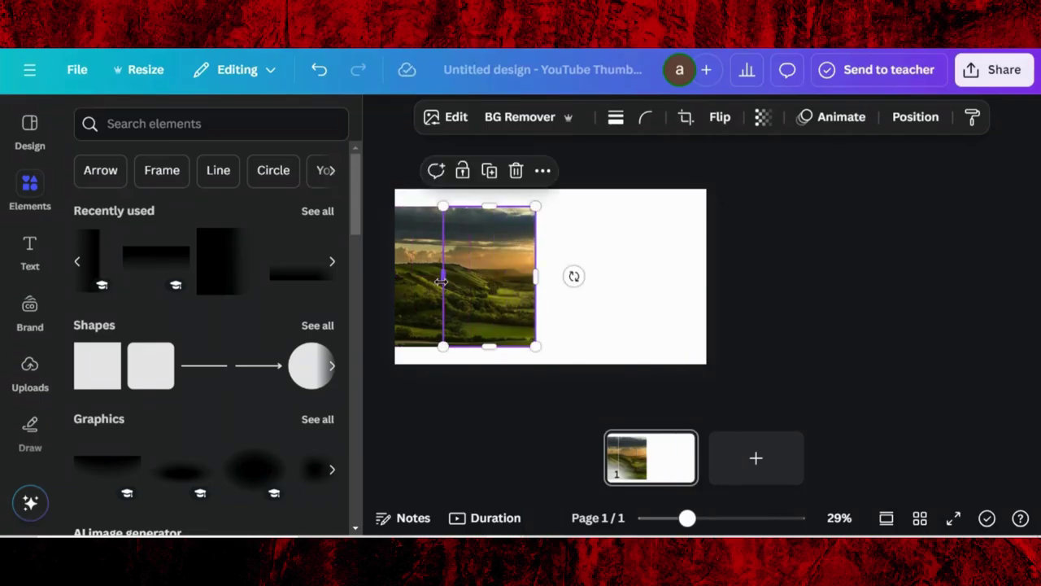
pyautogui.moveTo(443, 277); pyautogui.dragTo(544, 275)
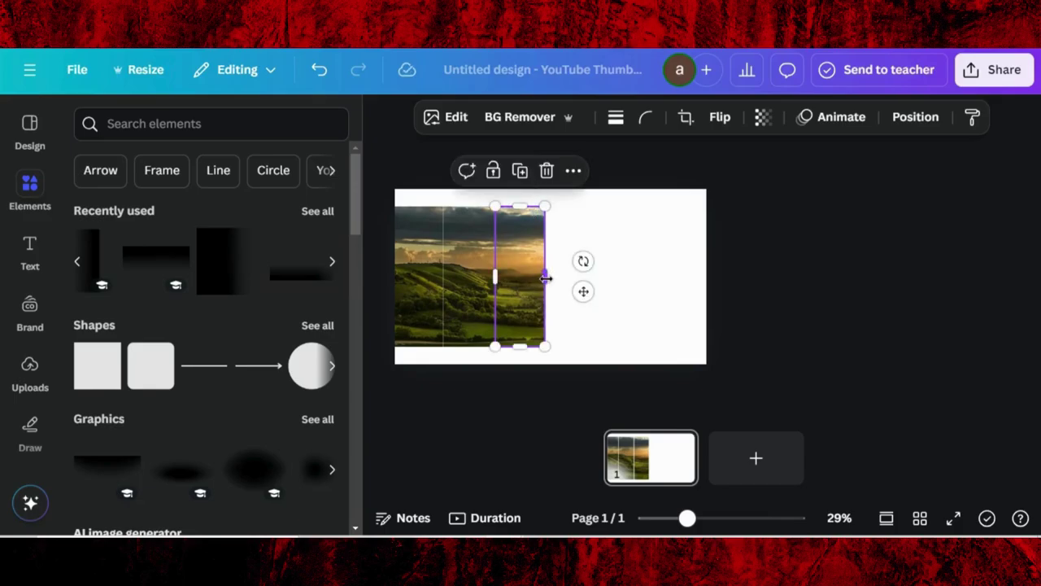
pyautogui.moveTo(545, 278); pyautogui.dragTo(544, 276)
# - Duplicate the third strip and crop the copy to reveal the adjoining fourth portion of the landscape
pyautogui.click(519, 170)
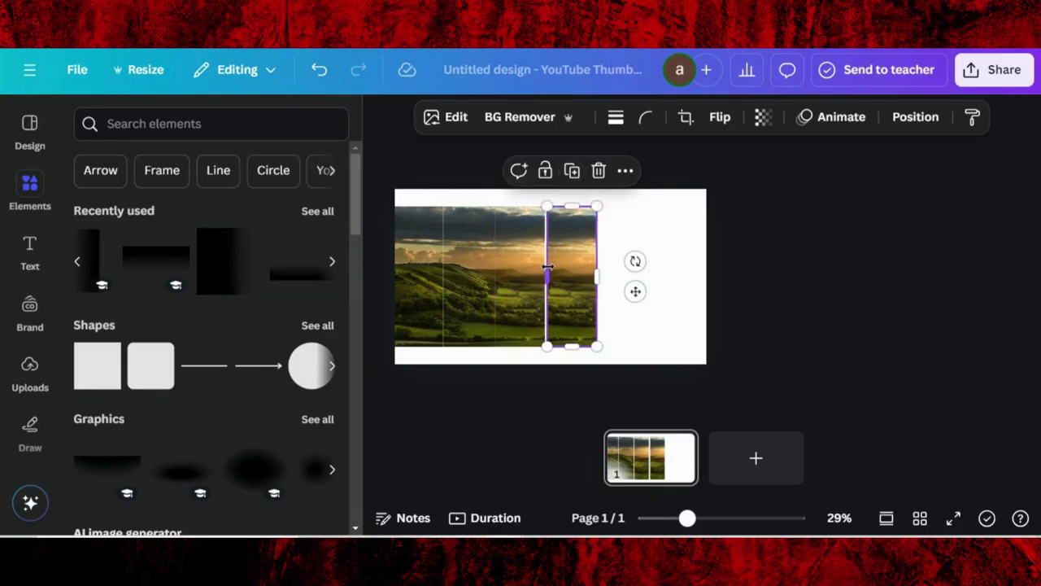
pyautogui.moveTo(582, 289)
pyautogui.mouseDown()
pyautogui.moveTo(529, 285)
pyautogui.moveTo(531, 277)
pyautogui.moveTo(597, 280)
pyautogui.mouseUp()
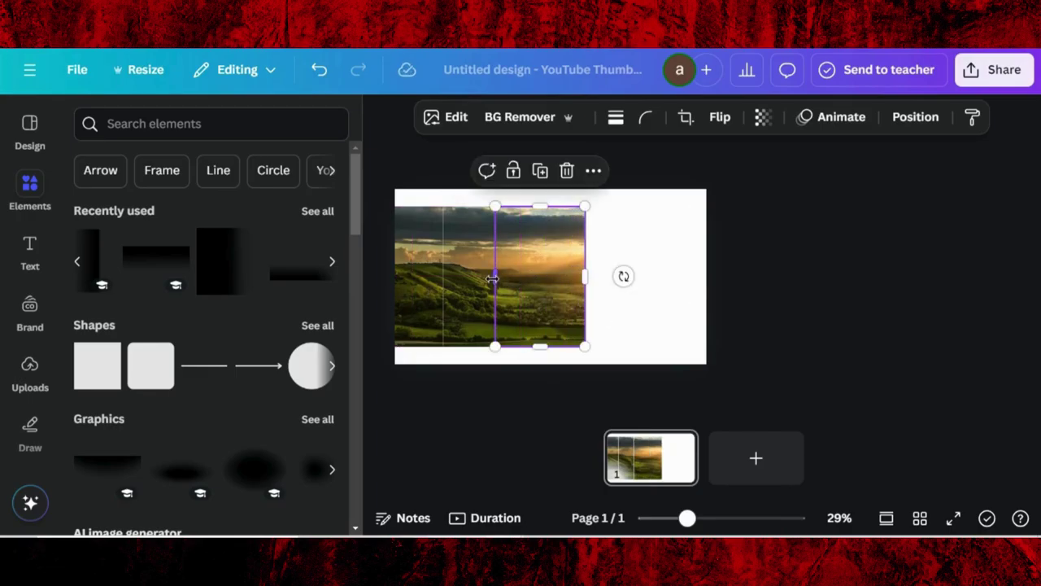
pyautogui.moveTo(492, 278); pyautogui.dragTo(603, 275)
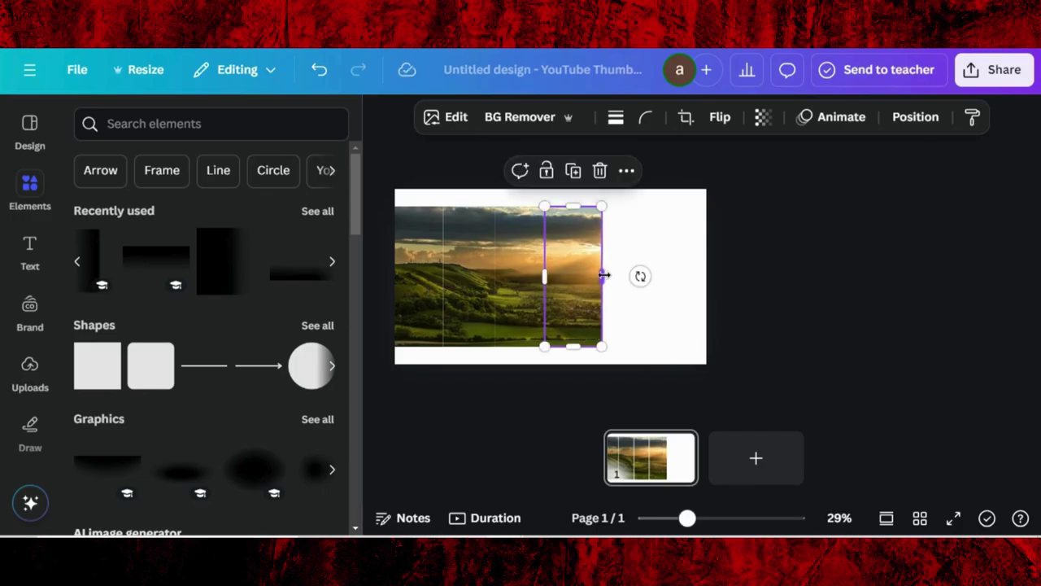
# - Duplicate the fourth strip and crop the copy to the photo's remaining right-hand portion with the sun as the fifth strip
pyautogui.click(573, 170)
pyautogui.moveTo(637, 314); pyautogui.dragTo(589, 290)
pyautogui.moveTo(611, 274); pyautogui.dragTo(641, 274)
pyautogui.moveTo(547, 275); pyautogui.dragTo(596, 269)
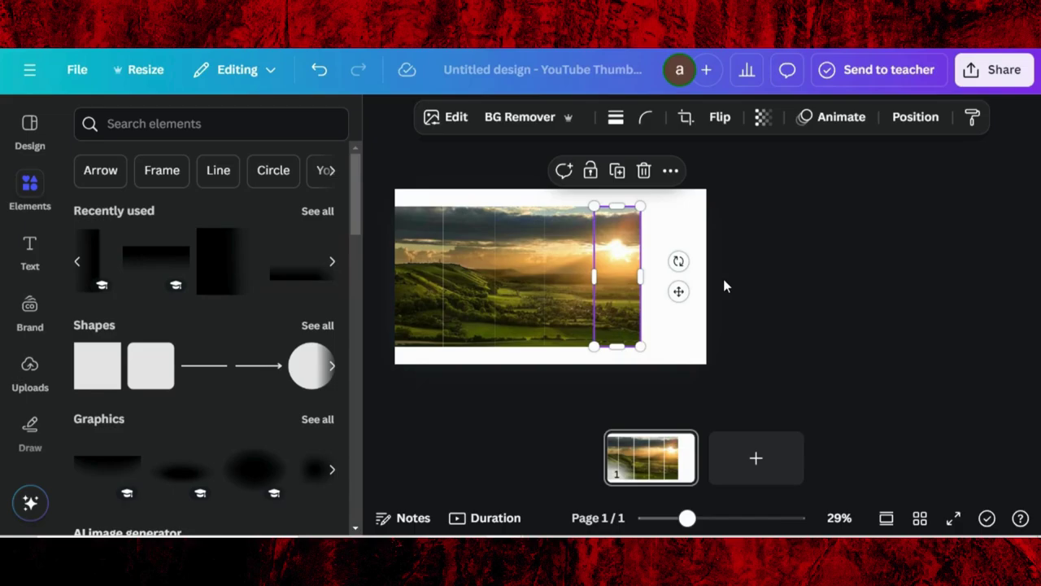
# - Crop the second strip slightly at its top and bottom edges so it is a bit shorter than the first strip
pyautogui.click(458, 228)
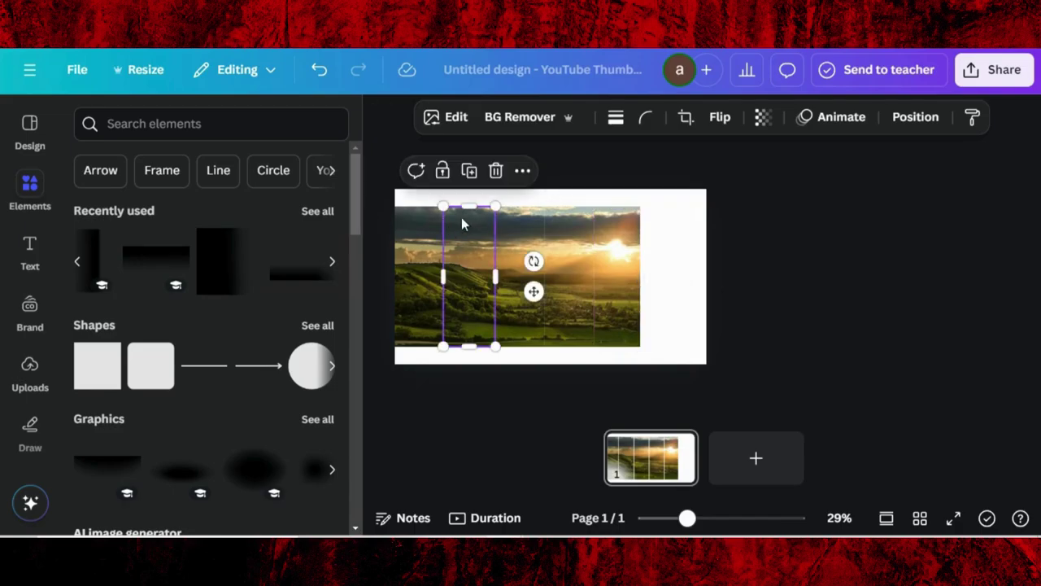
pyautogui.moveTo(468, 206); pyautogui.dragTo(467, 214)
pyautogui.moveTo(466, 348); pyautogui.dragTo(466, 341)
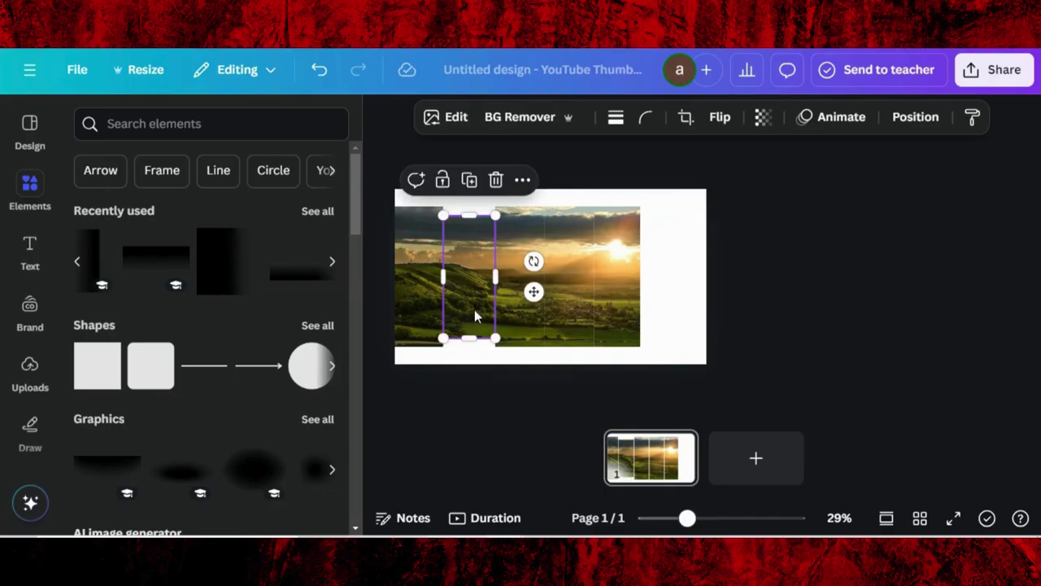
pyautogui.moveTo(470, 280); pyautogui.dragTo(469, 280)
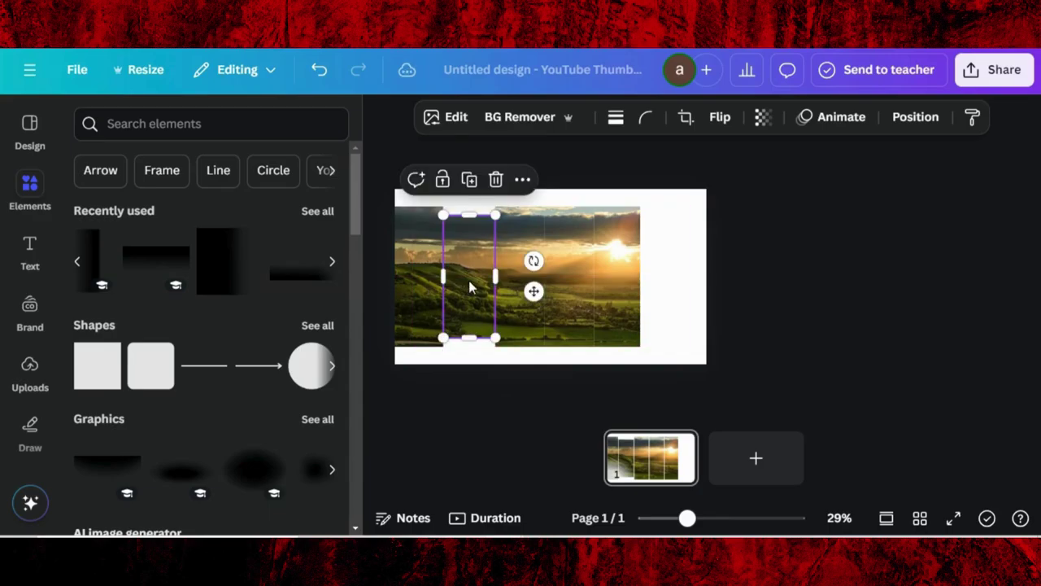
# - Crop the third strip at its top and bottom edges to make it shorter than the second, keeping it vertically centered
pyautogui.click(515, 275)
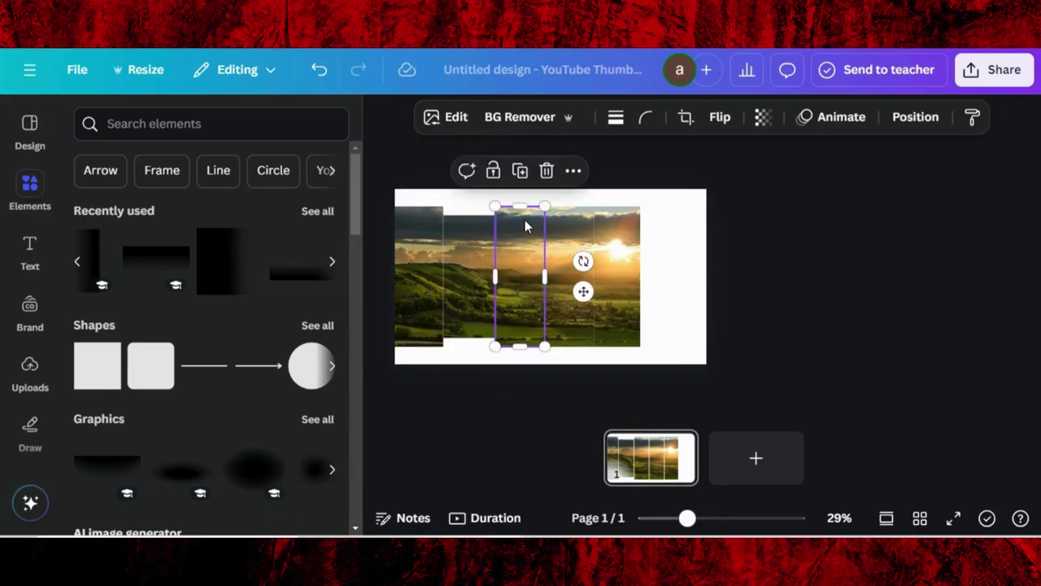
pyautogui.moveTo(521, 207)
pyautogui.mouseDown()
pyautogui.moveTo(519, 235)
pyautogui.moveTo(519, 225)
pyautogui.mouseUp()
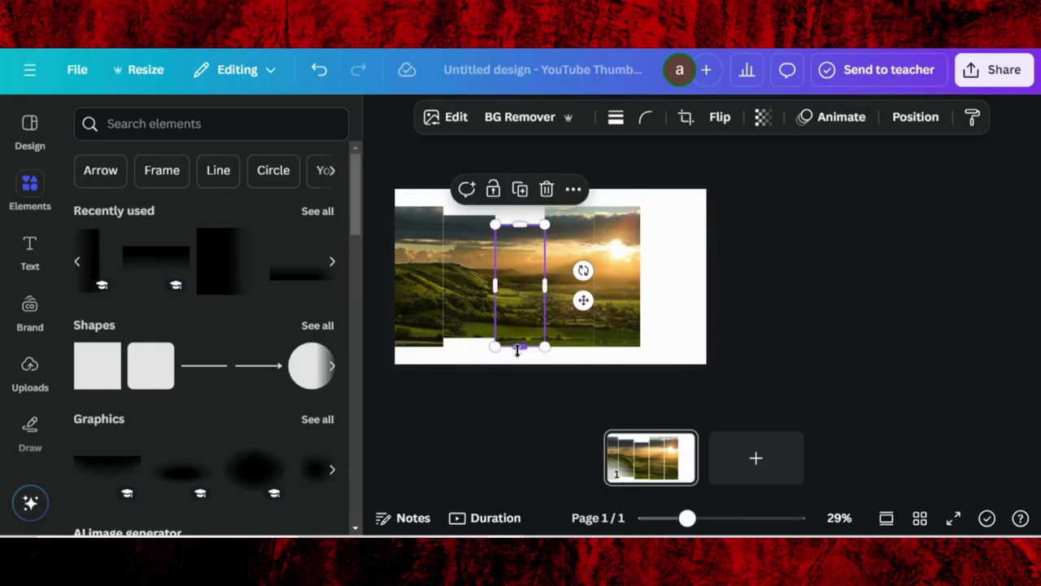
pyautogui.moveTo(518, 340); pyautogui.dragTo(518, 324)
pyautogui.moveTo(519, 257); pyautogui.dragTo(519, 256)
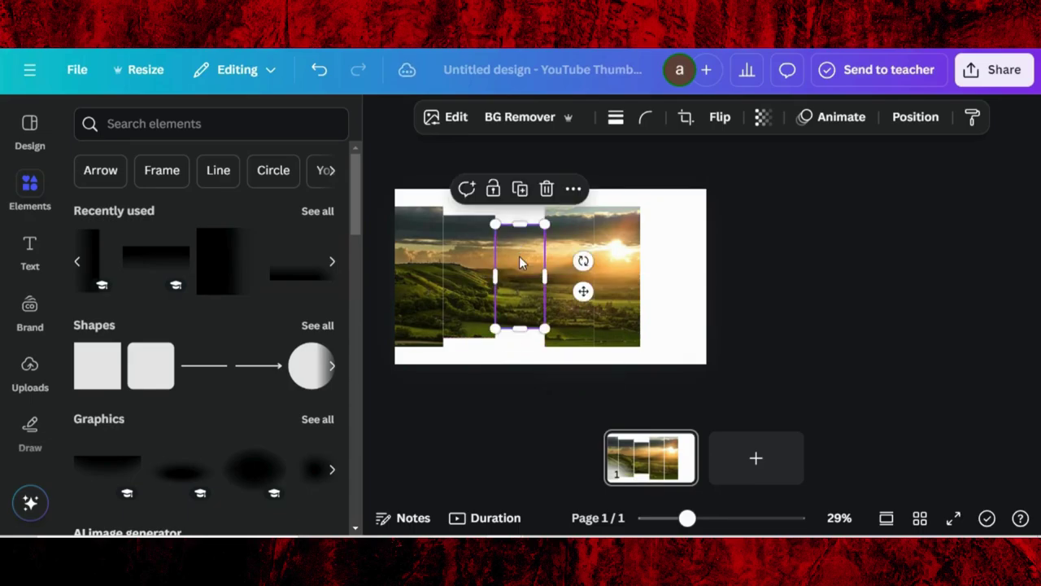
# - Crop the fourth strip at top and bottom so it is shorter than the third, and center it vertically in the row
pyautogui.click(559, 267)
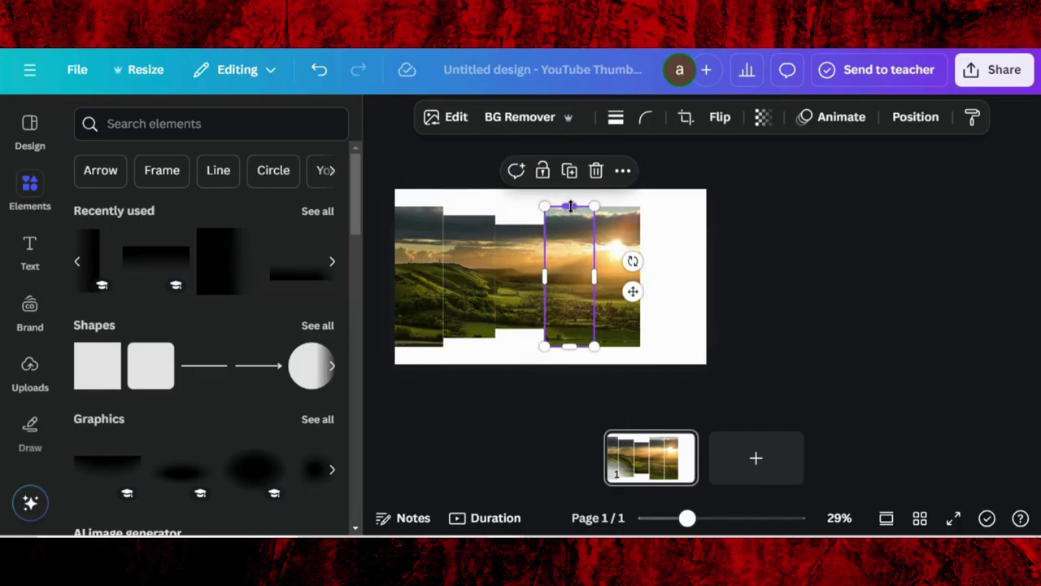
pyautogui.moveTo(571, 205); pyautogui.dragTo(571, 232)
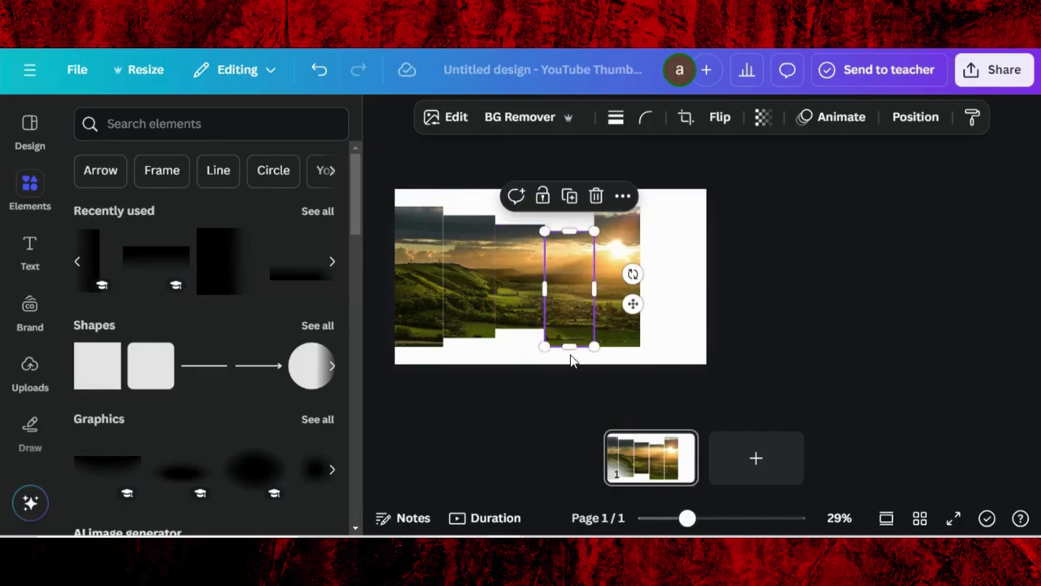
pyautogui.moveTo(570, 345); pyautogui.dragTo(572, 321)
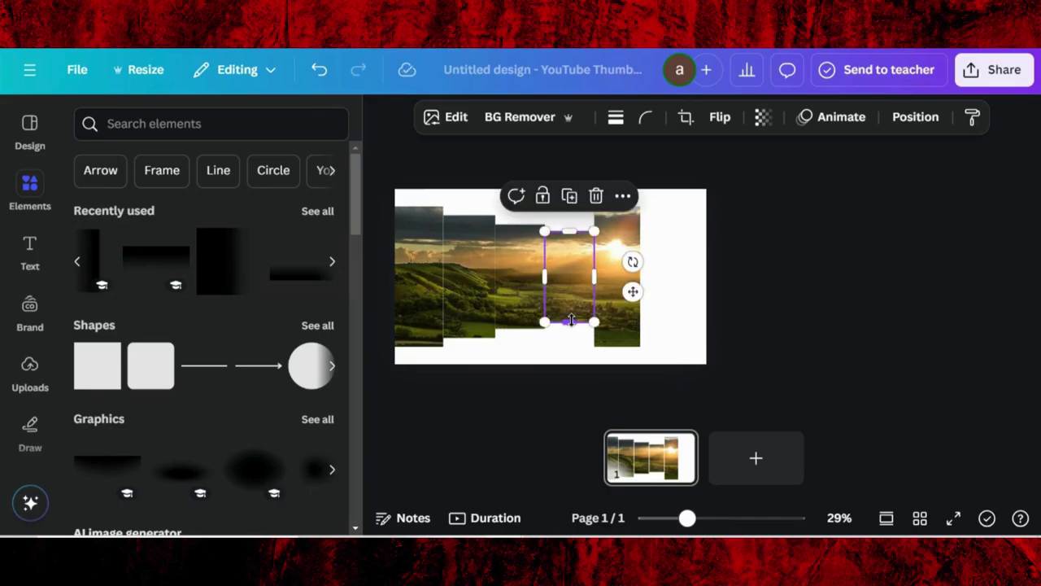
pyautogui.moveTo(571, 278)
pyautogui.mouseDown()
pyautogui.moveTo(567, 264)
pyautogui.moveTo(566, 273)
pyautogui.mouseUp()
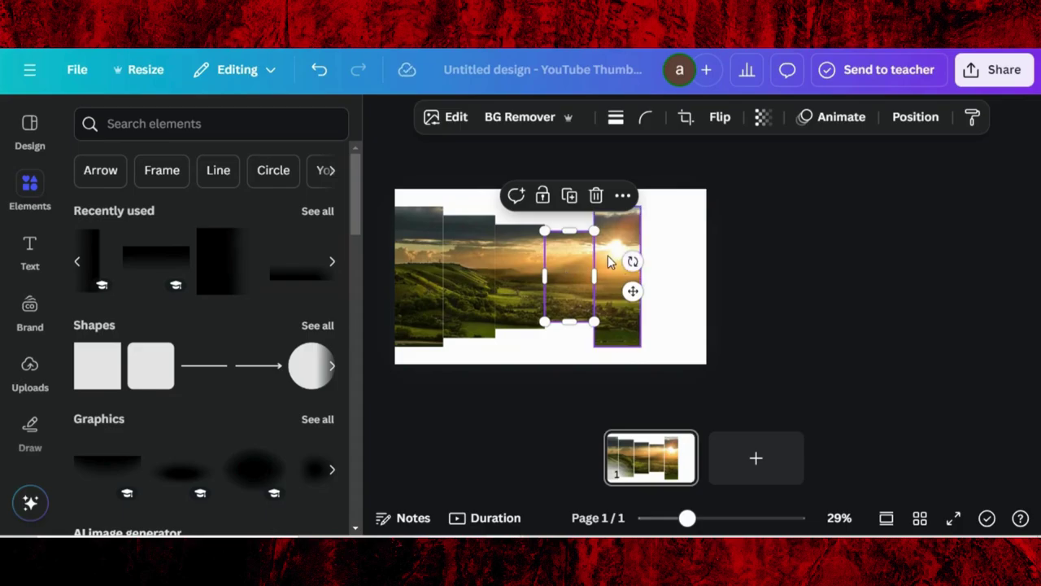
# - Crop the fifth strip at top and bottom to make it the shortest, center it vertically, and deselect it
pyautogui.click(605, 263)
pyautogui.moveTo(614, 213); pyautogui.dragTo(616, 236)
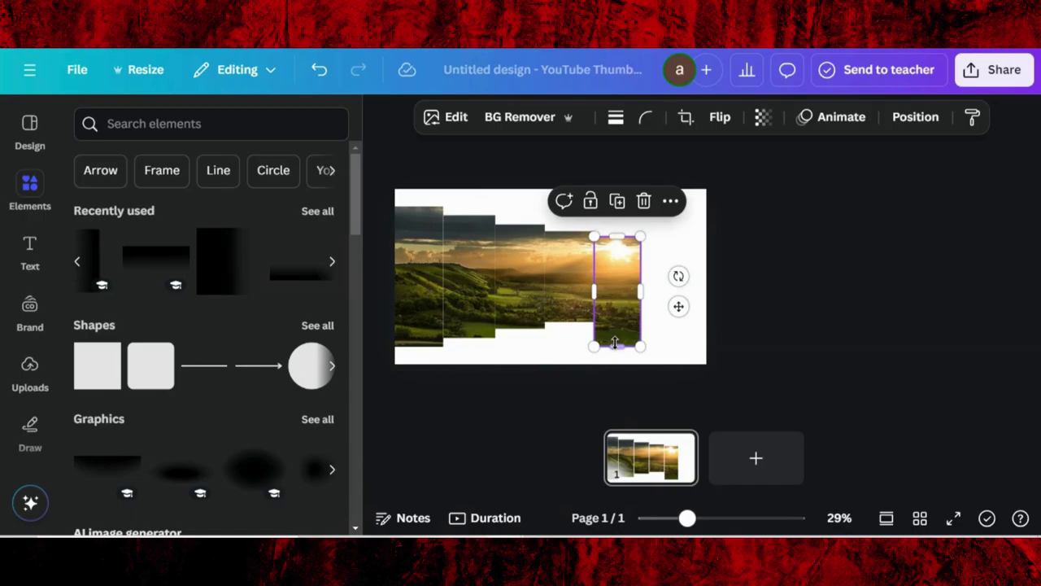
pyautogui.moveTo(616, 347); pyautogui.dragTo(618, 318)
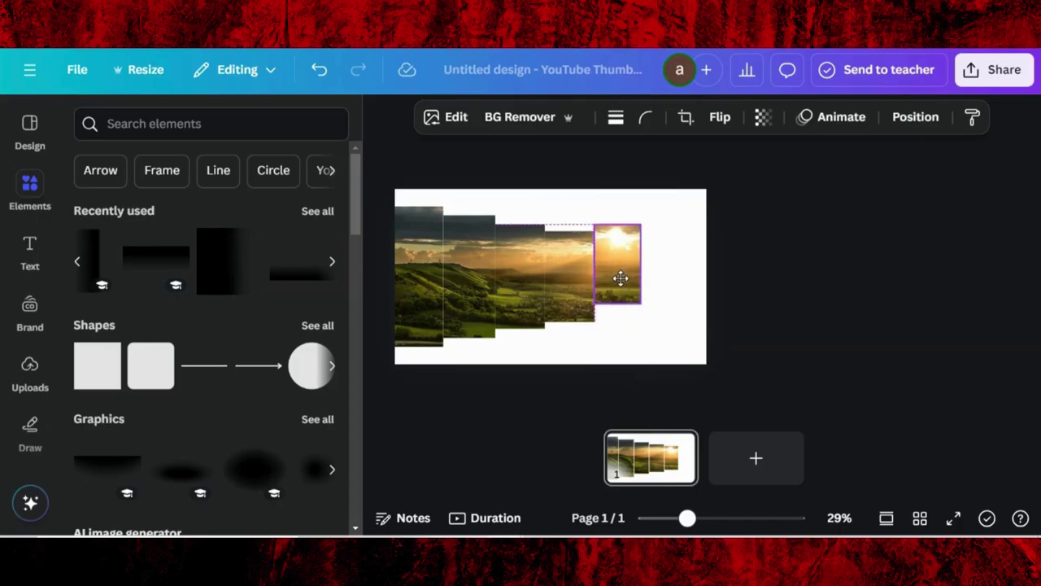
pyautogui.press('Escape')
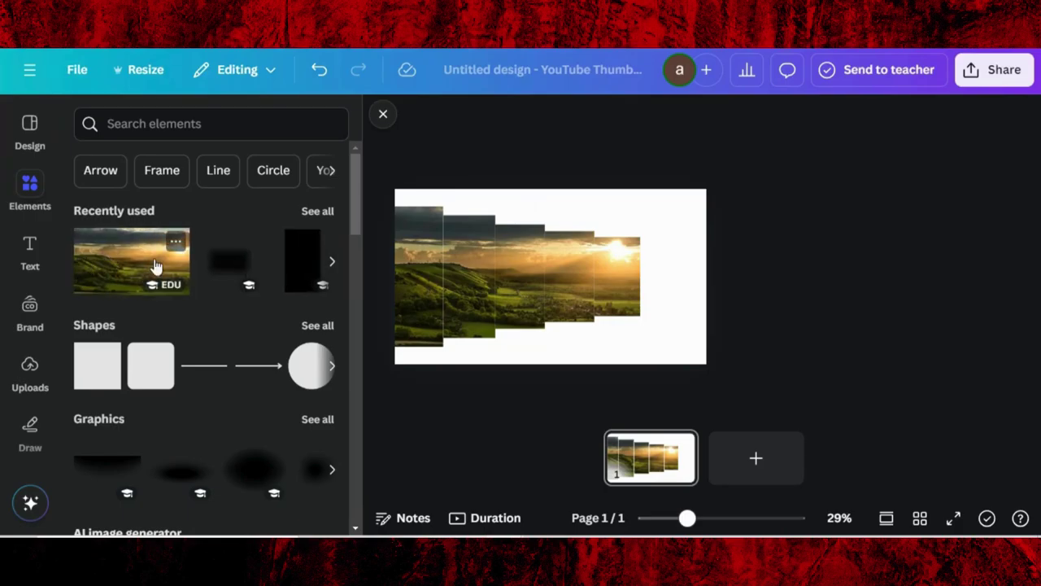
# - Add the recently used Rectangle Shadow graphic to the page and move it over the outer edge of the fifth strip
pyautogui.click(249, 242)
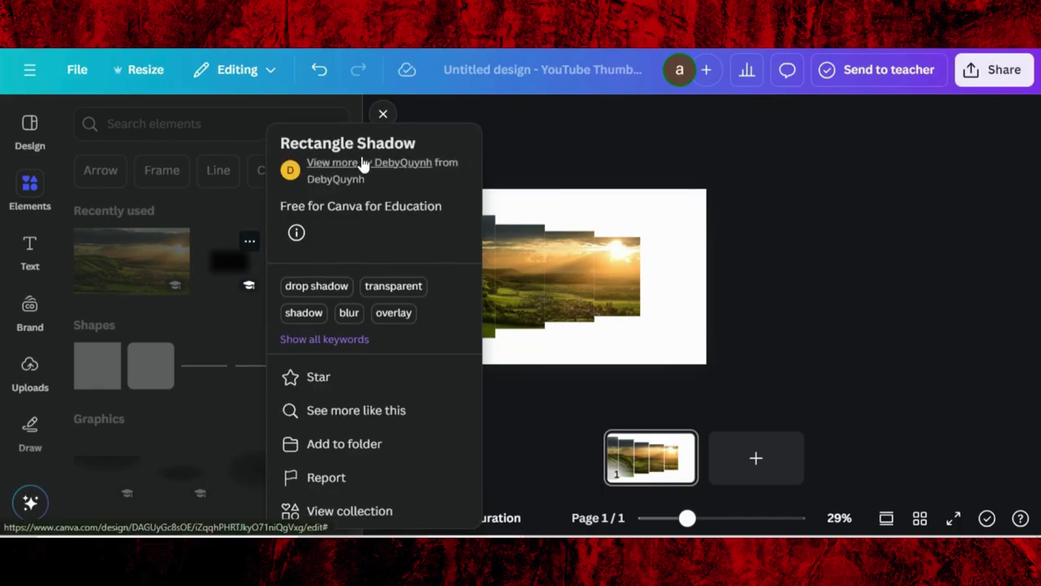
pyautogui.click(225, 268)
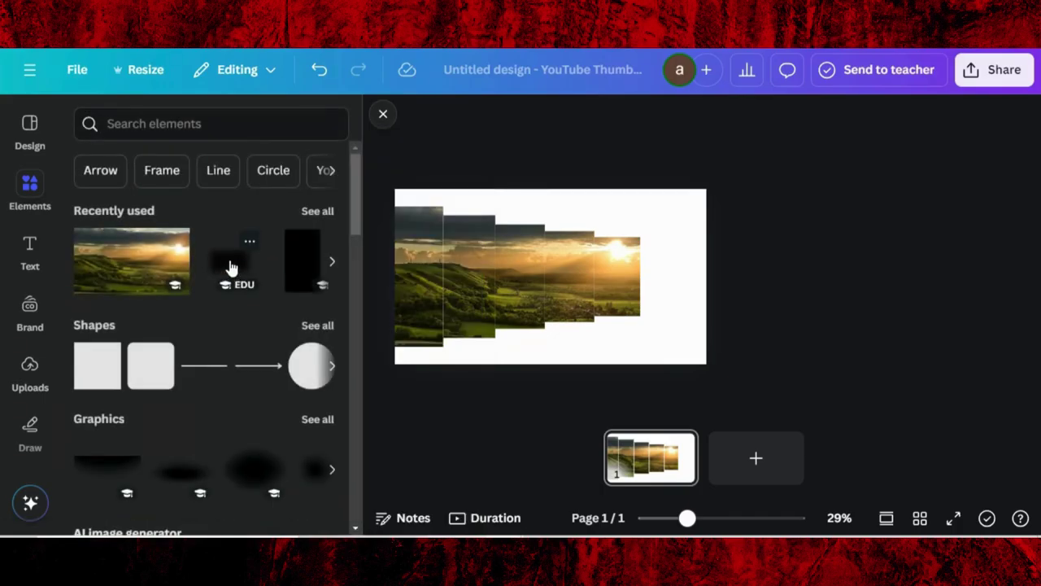
pyautogui.click(228, 269)
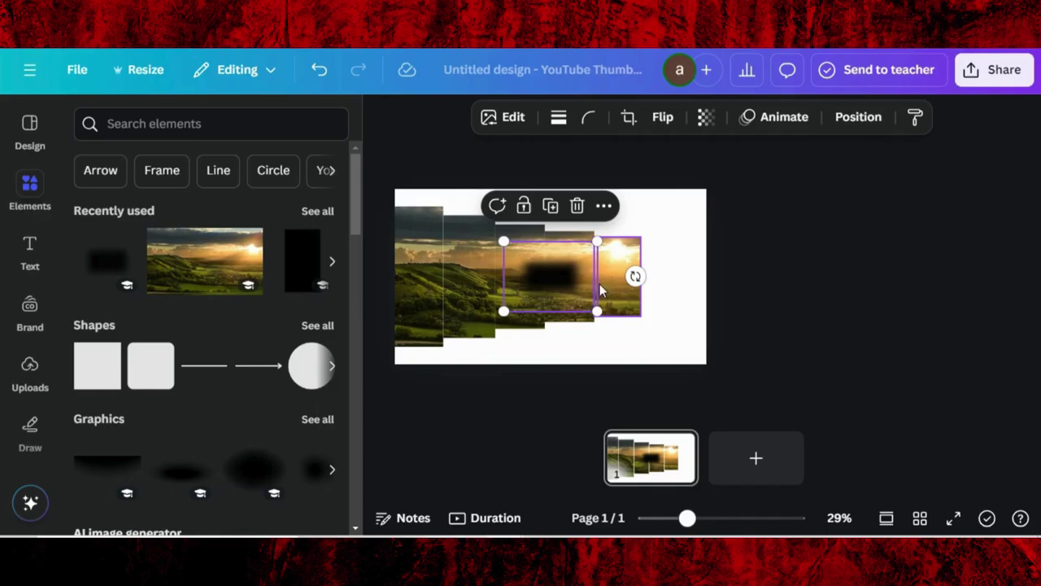
pyautogui.moveTo(545, 286); pyautogui.dragTo(641, 287)
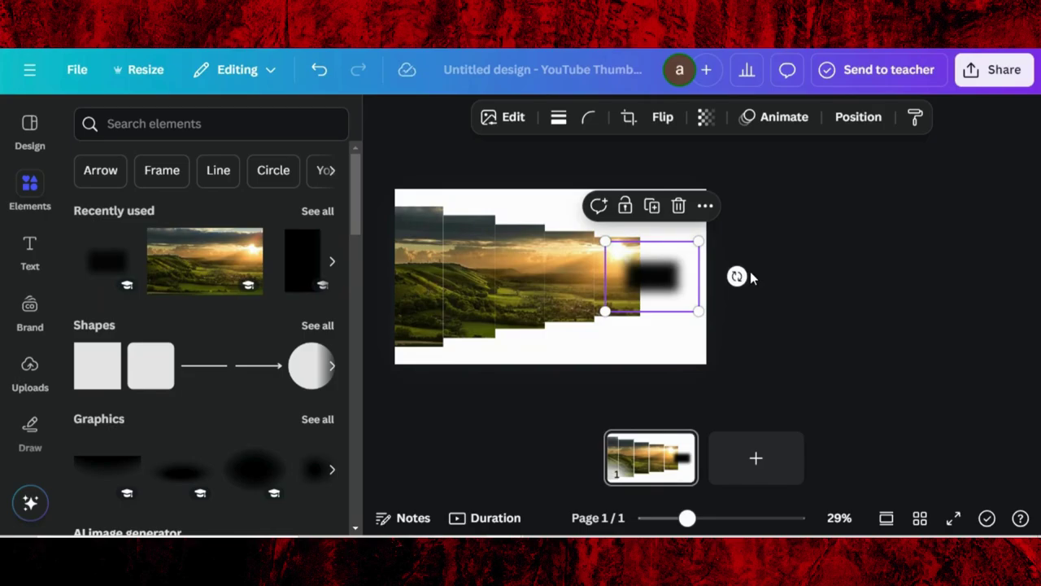
# - Rotate the shadow to stand vertically, enlarge it to about the fifth strip's height, and position it along that strip's right edge
pyautogui.moveTo(737, 275); pyautogui.dragTo(655, 406)
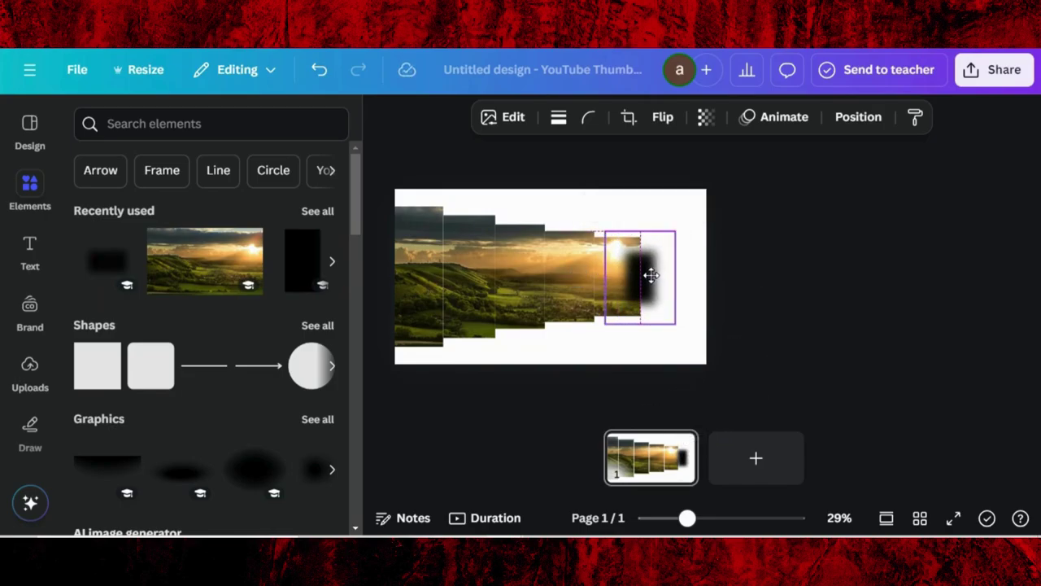
pyautogui.moveTo(675, 231); pyautogui.dragTo(686, 214)
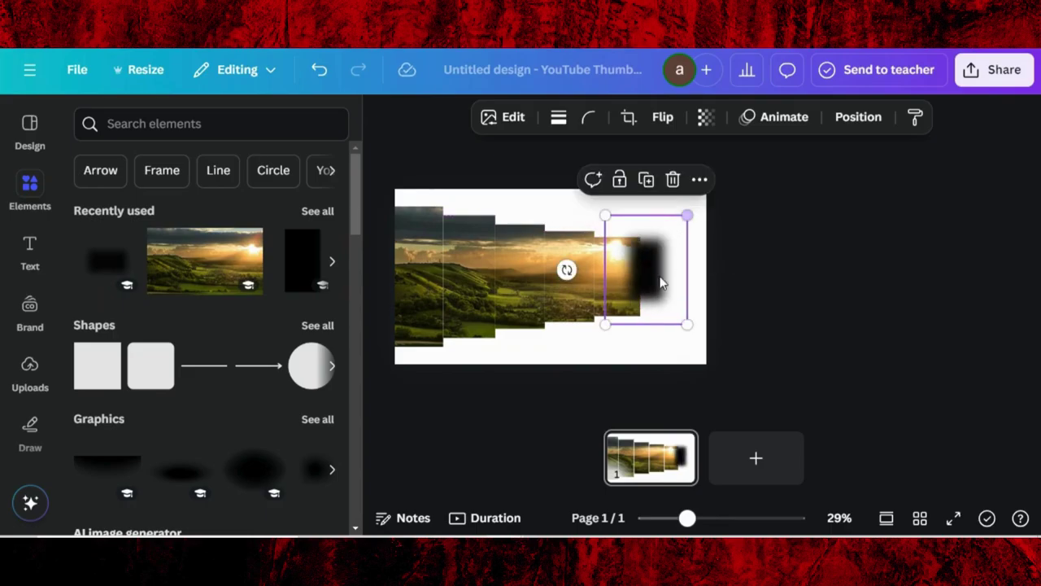
pyautogui.moveTo(604, 325); pyautogui.dragTo(592, 339)
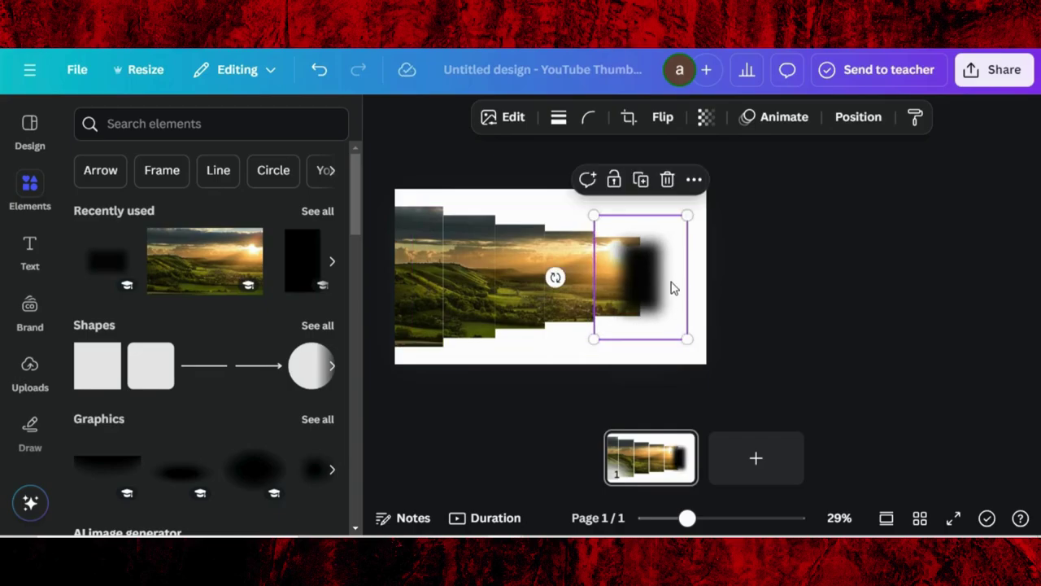
pyautogui.moveTo(656, 281); pyautogui.dragTo(650, 286)
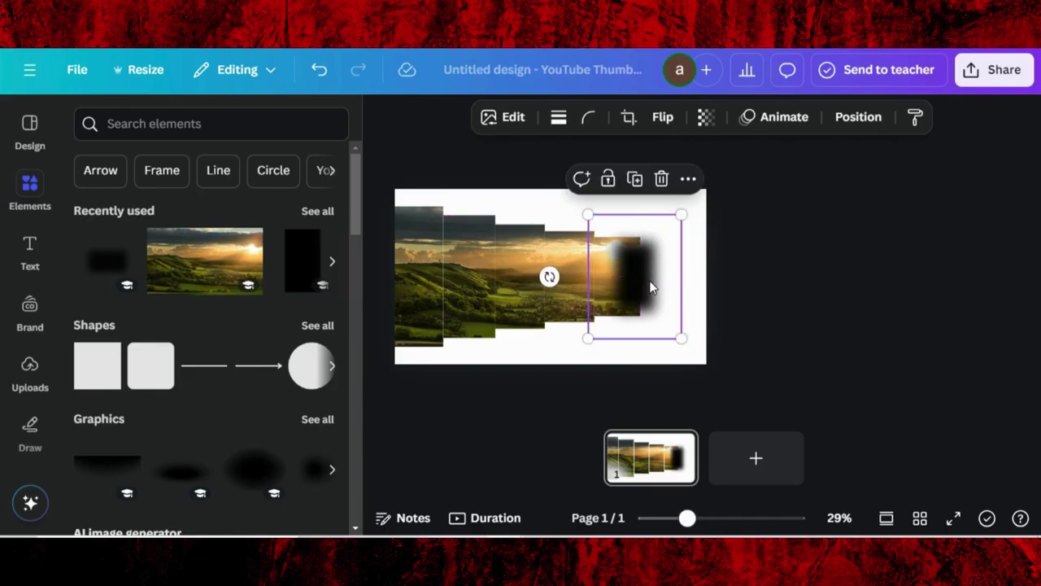
# - Bring the fifth strip to the front of the layer order so it overlaps the shadow, and deselect it
pyautogui.click(859, 117)
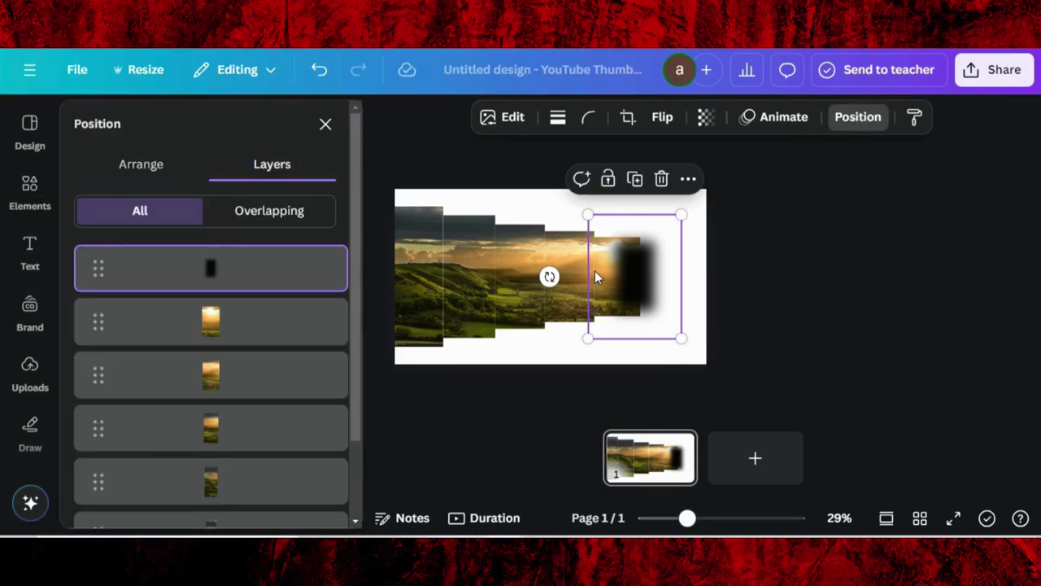
pyautogui.click(213, 325)
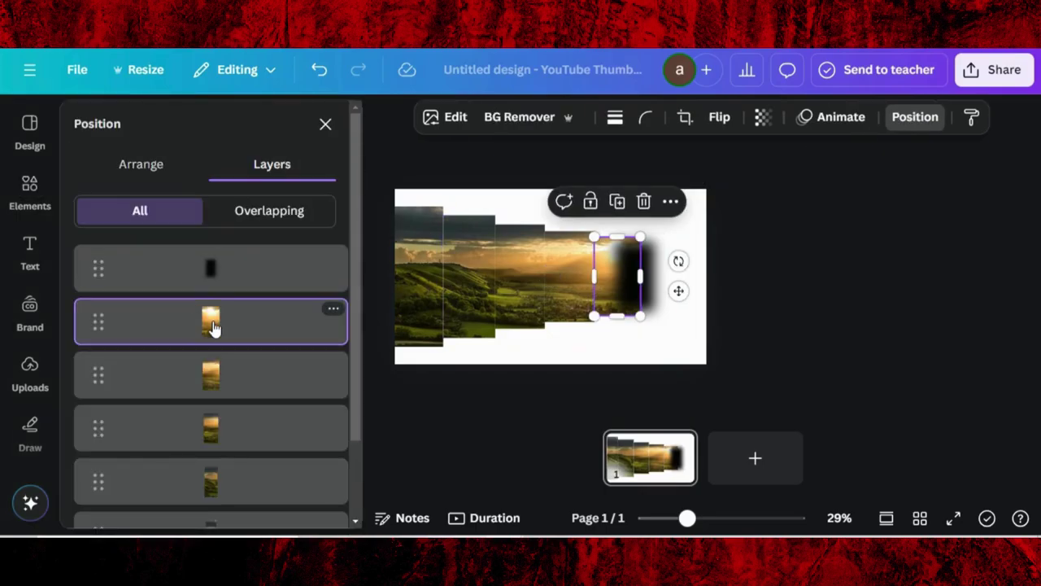
pyautogui.click(143, 166)
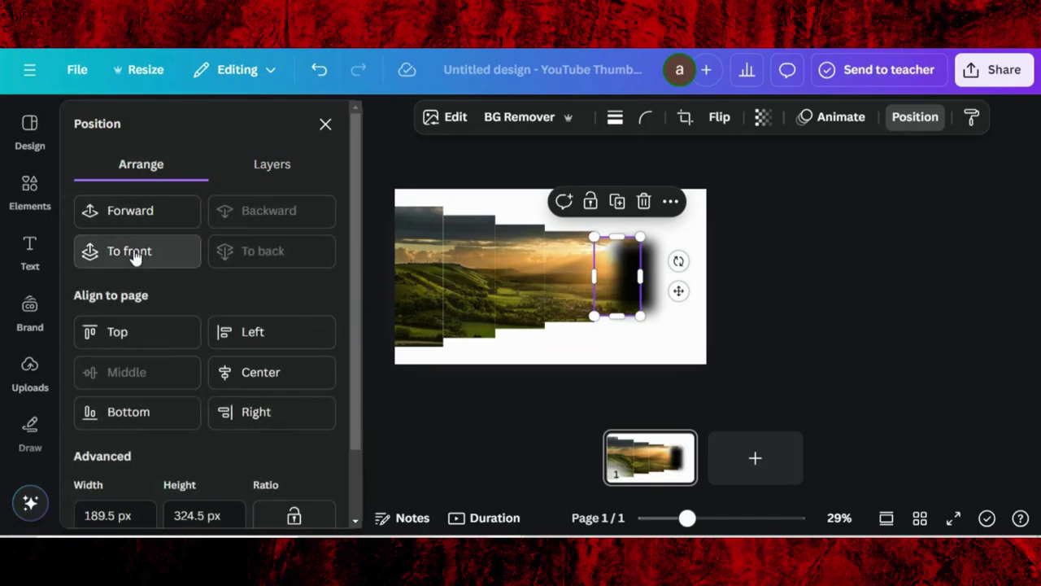
pyautogui.click(132, 250)
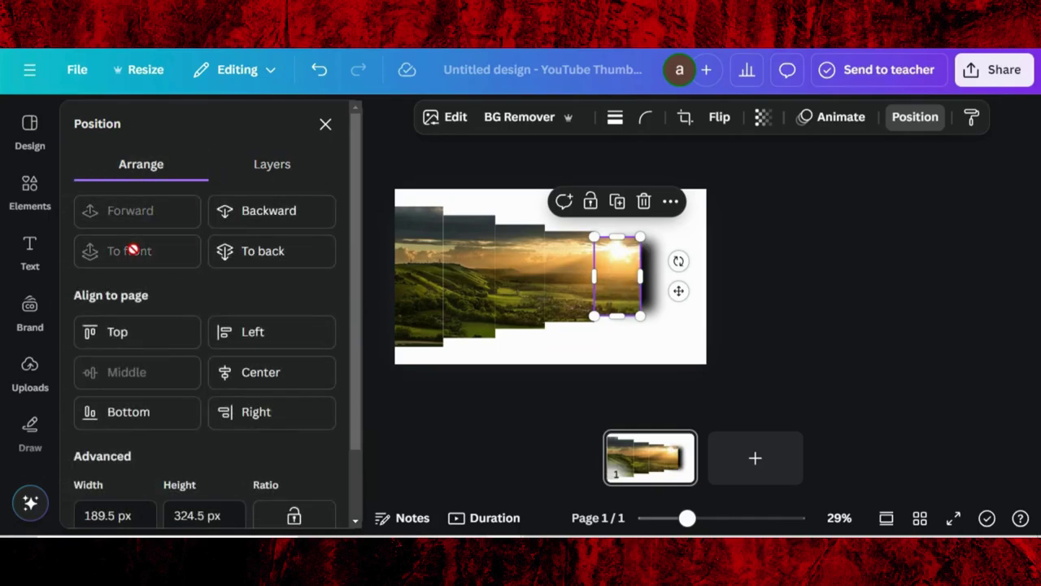
pyautogui.click(757, 247)
# - Duplicate the shadow beside the fifth strip and move the copy over the fourth strip's right edge
pyautogui.click(651, 276)
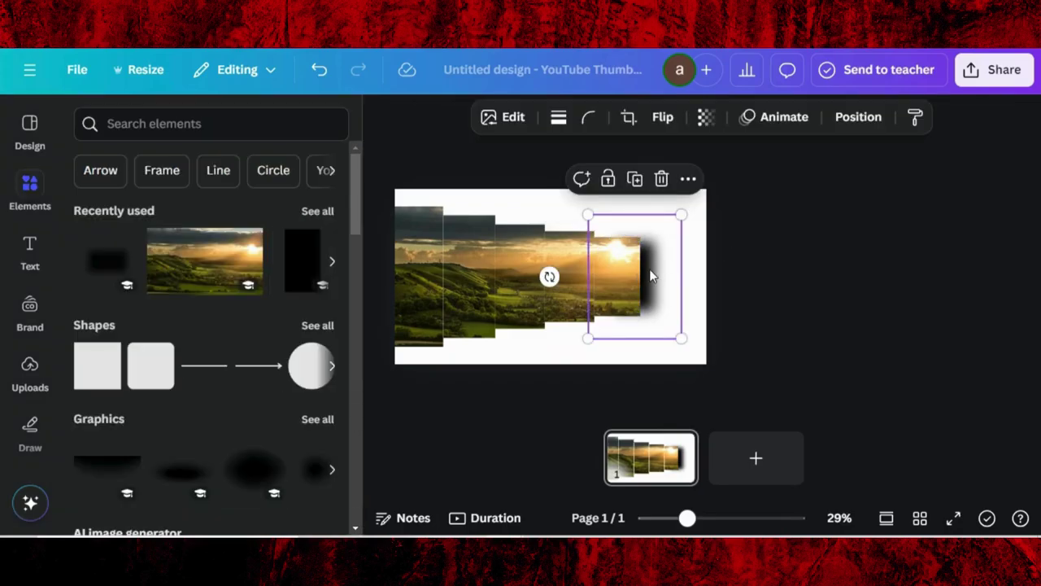
pyautogui.moveTo(650, 276); pyautogui.dragTo(651, 277)
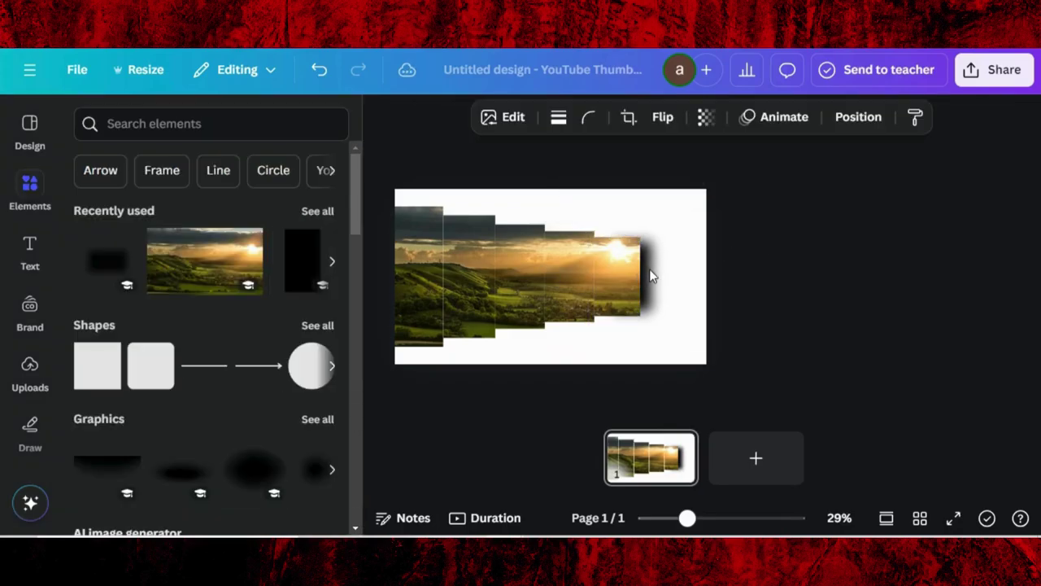
pyautogui.click(649, 275)
pyautogui.click(628, 181)
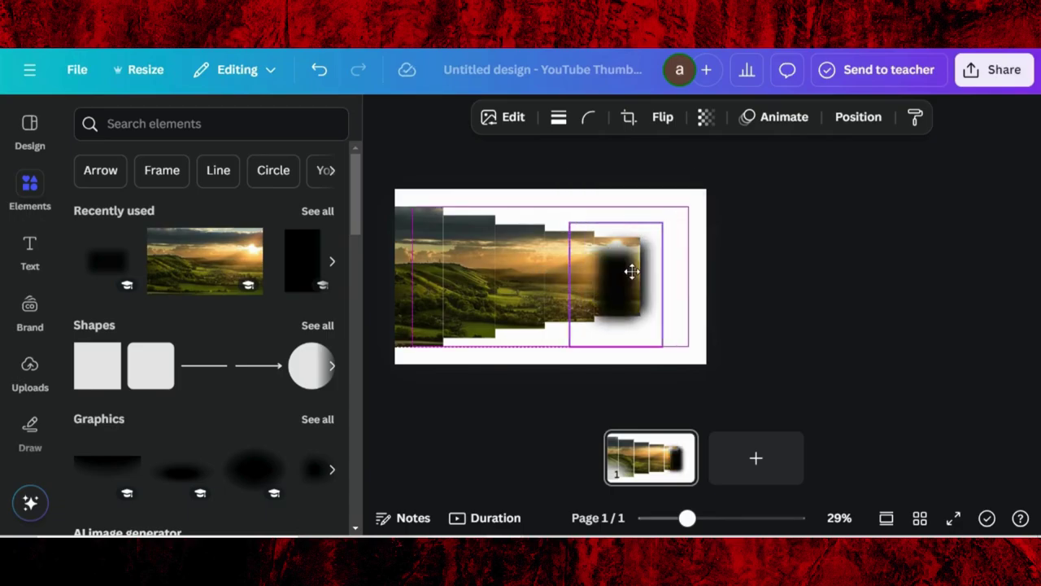
pyautogui.moveTo(627, 270); pyautogui.dragTo(611, 269)
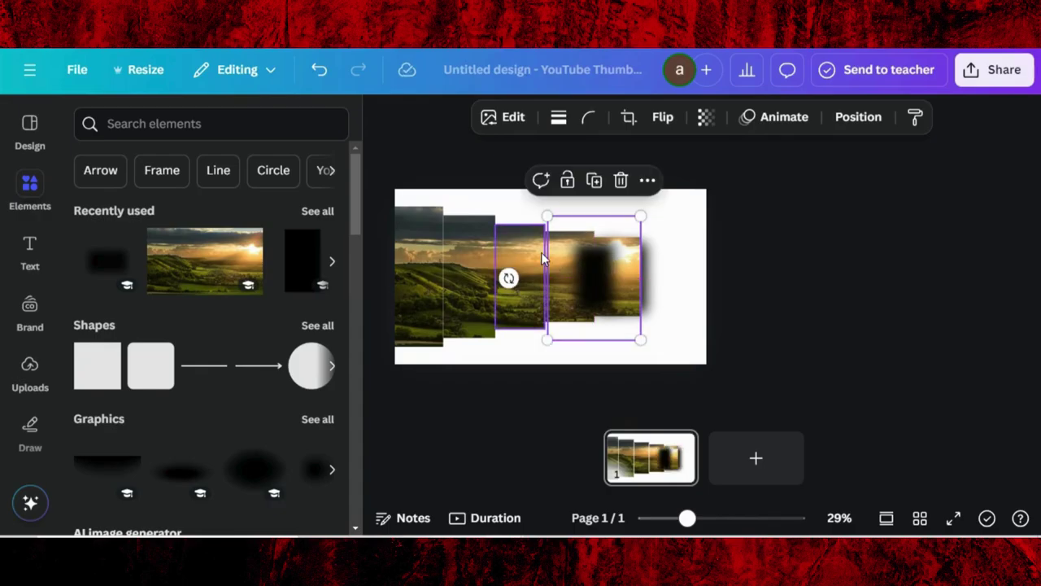
# - Bring the fourth strip to the front so it overlaps its shadow
pyautogui.click(546, 258)
pyautogui.click(915, 117)
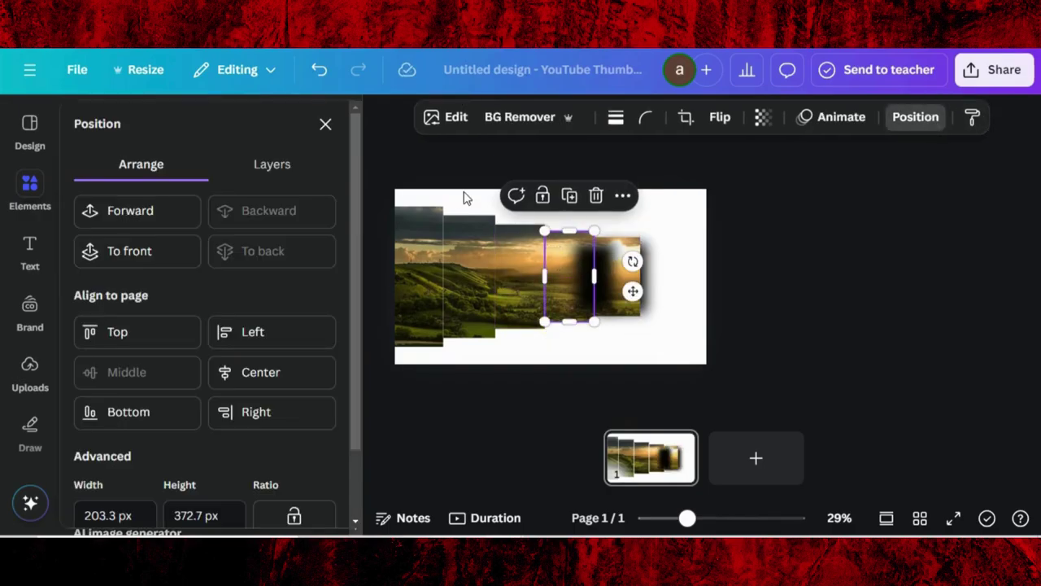
pyautogui.click(128, 259)
# - Place a shadow copy along the third strip's right edge and bring the third strip to the front
pyautogui.click(599, 274)
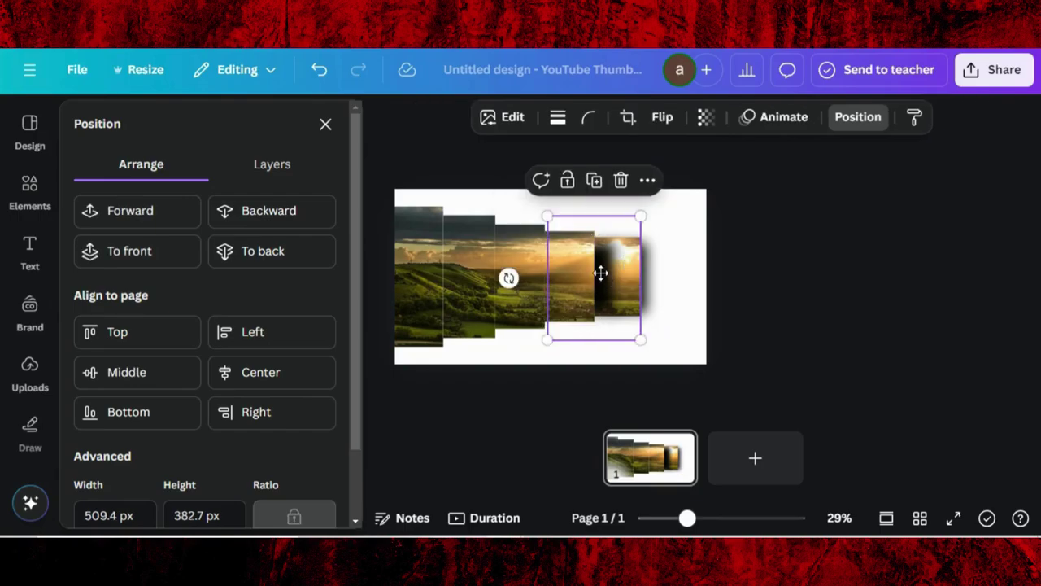
pyautogui.moveTo(599, 274); pyautogui.dragTo(557, 271)
pyautogui.click(584, 184)
pyautogui.click(511, 264)
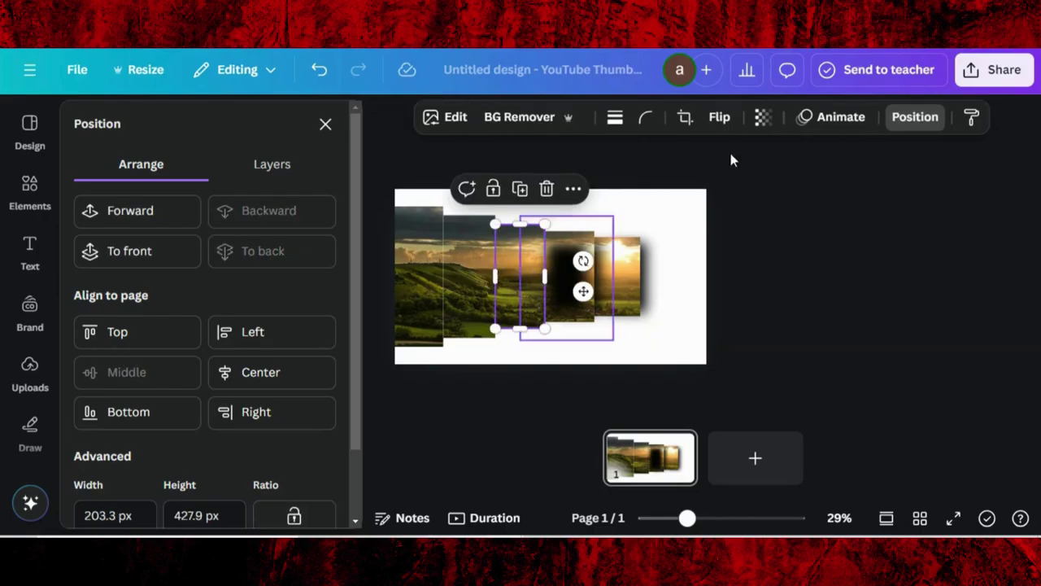
pyautogui.click(151, 253)
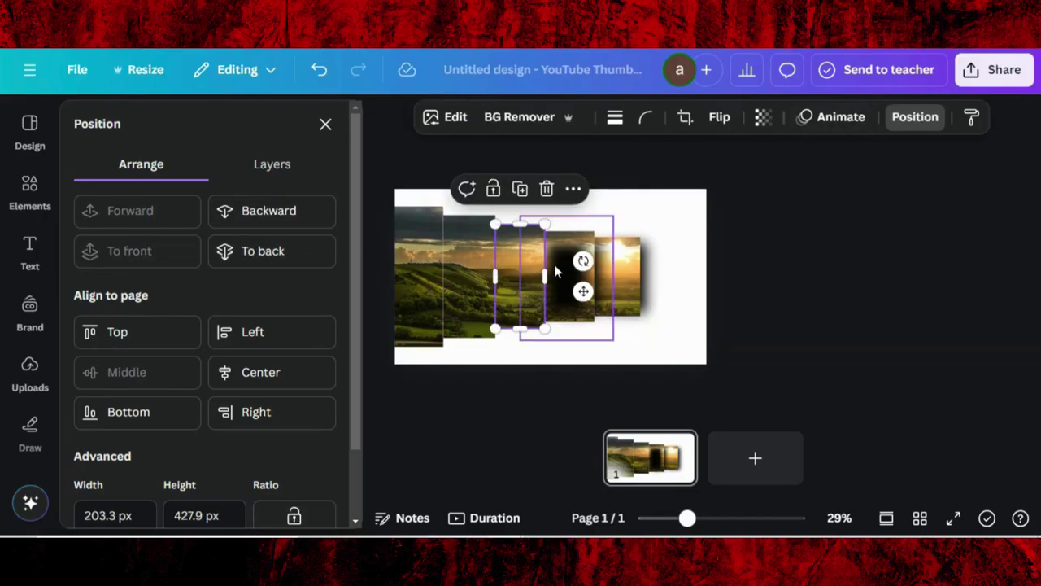
# - Add shadow copies behind the right edges of the second and first strips, enlarging the first strip's shadow to about 719 × 540 px
pyautogui.moveTo(539, 265); pyautogui.dragTo(517, 265)
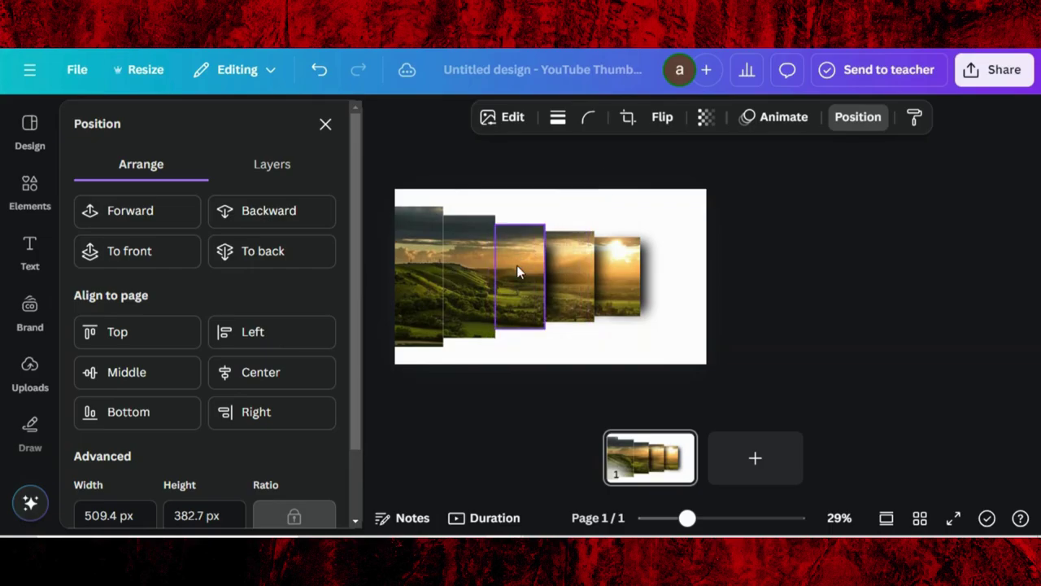
pyautogui.click(517, 265)
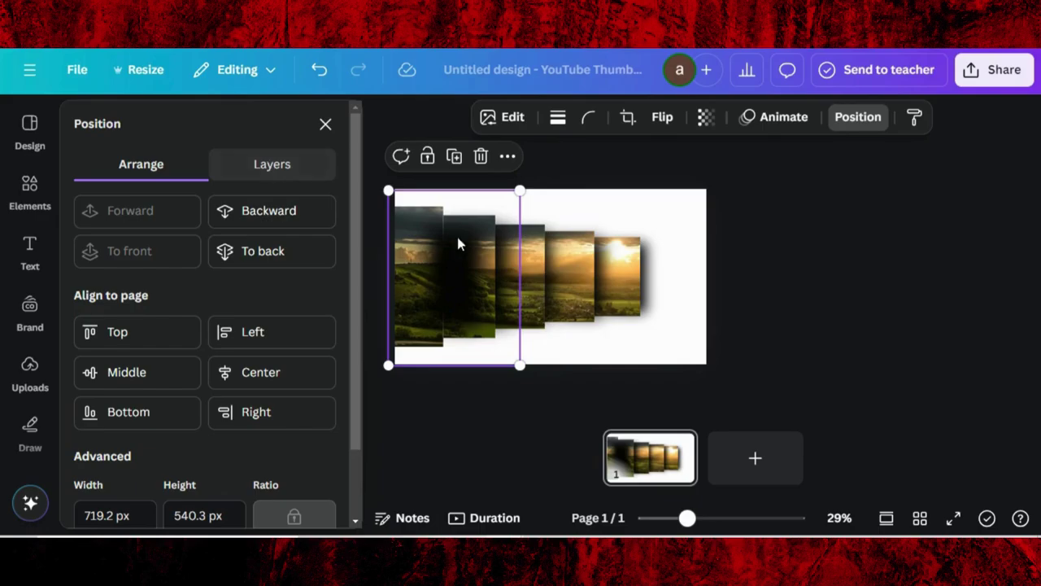
pyautogui.click(419, 269)
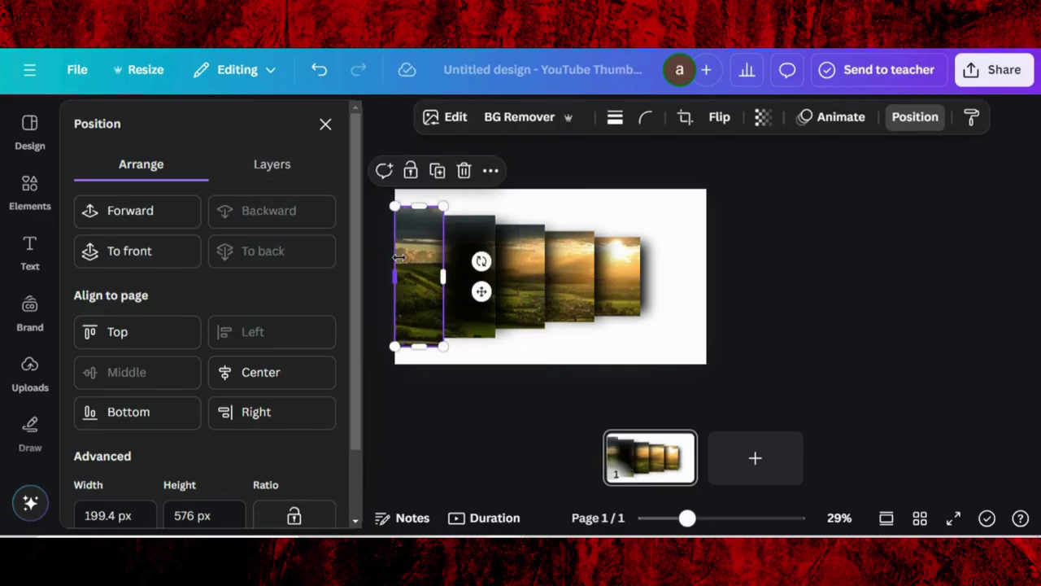
pyautogui.click(130, 250)
pyautogui.moveTo(451, 273); pyautogui.dragTo(447, 266)
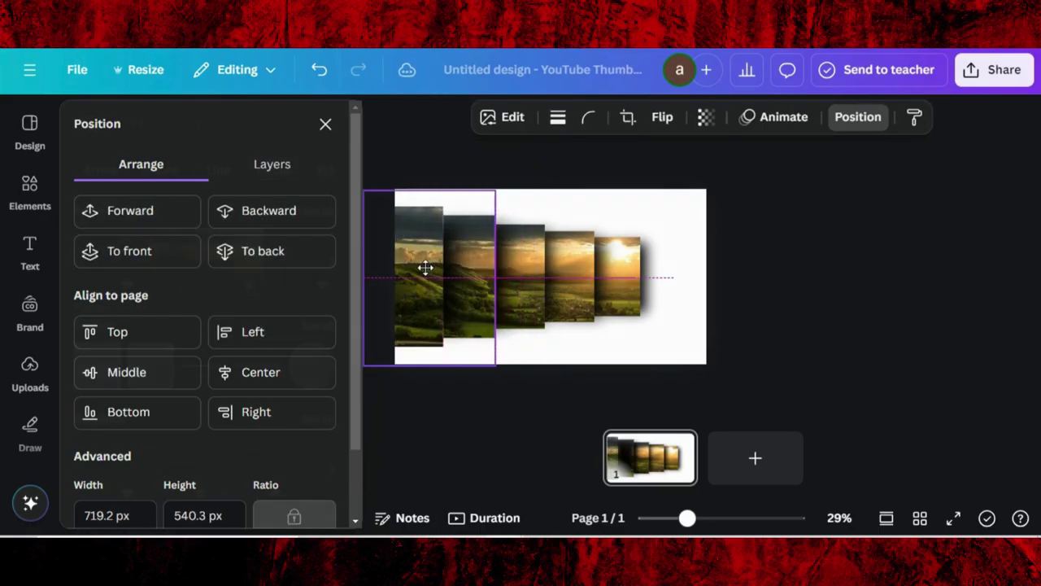
# - Set the page background to the dark grey-green swatch from the photo colors
pyautogui.click(692, 342)
pyautogui.click(618, 120)
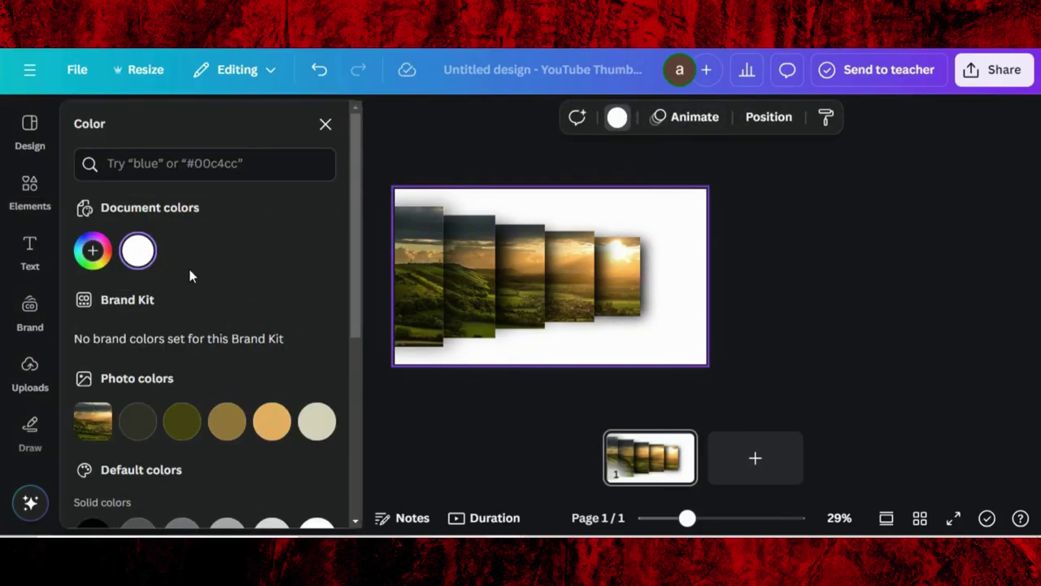
pyautogui.click(151, 426)
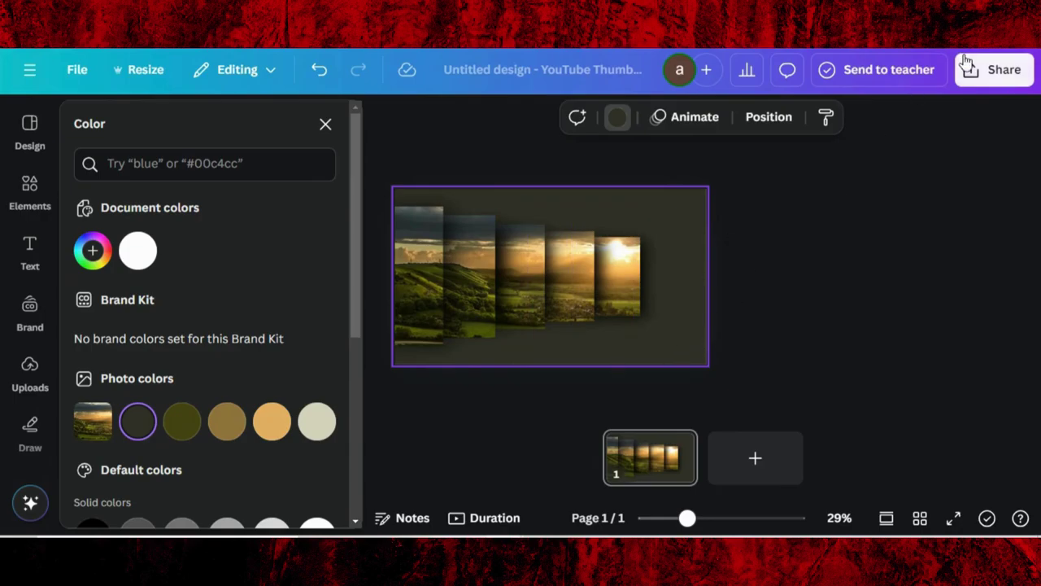
# - Download the design as a PNG at 1,280 × 720 px without a file size limit
pyautogui.click(994, 69)
pyautogui.click(737, 319)
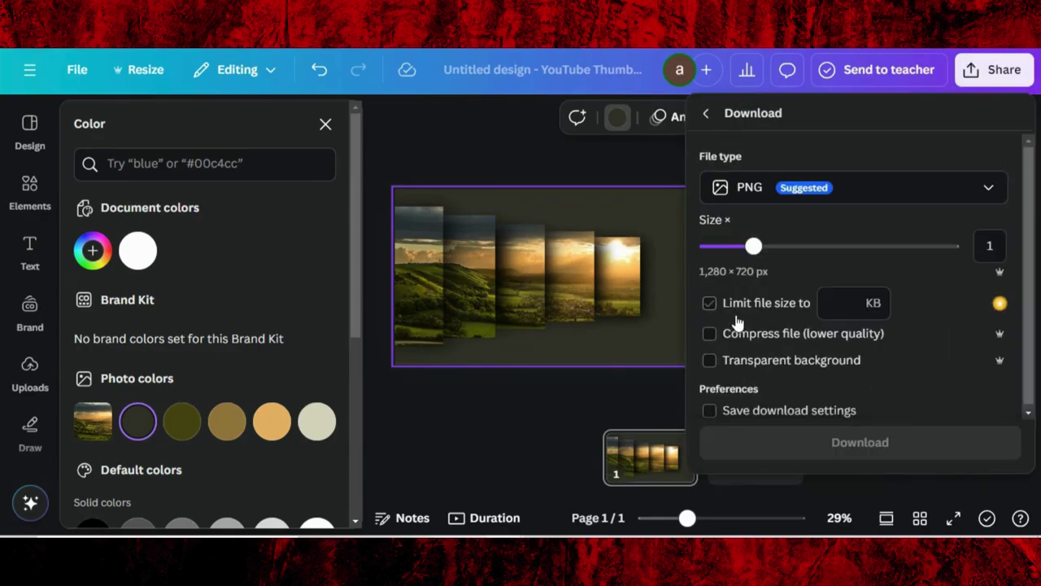
pyautogui.click(742, 366)
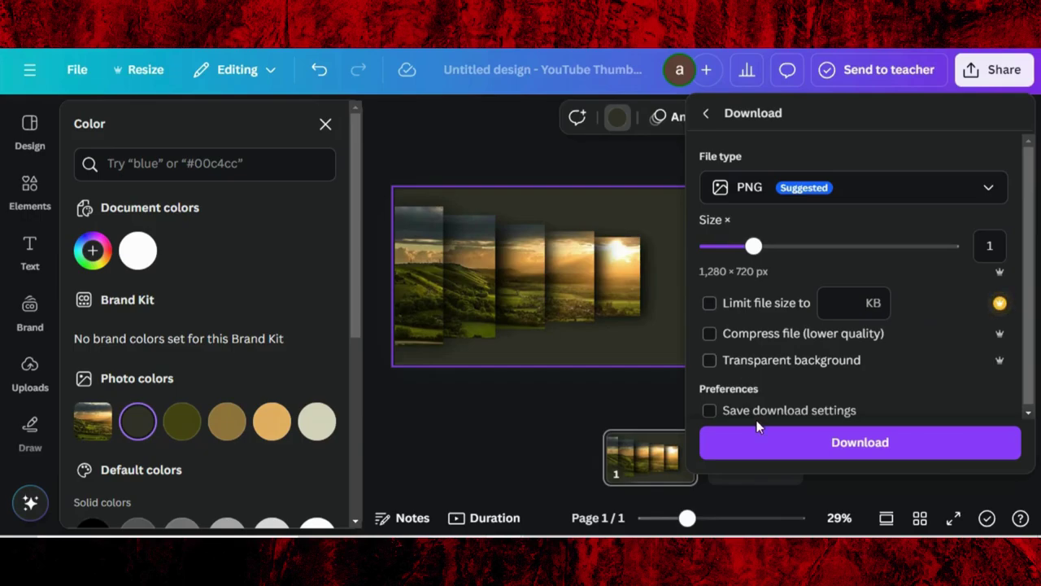
pyautogui.click(860, 442)
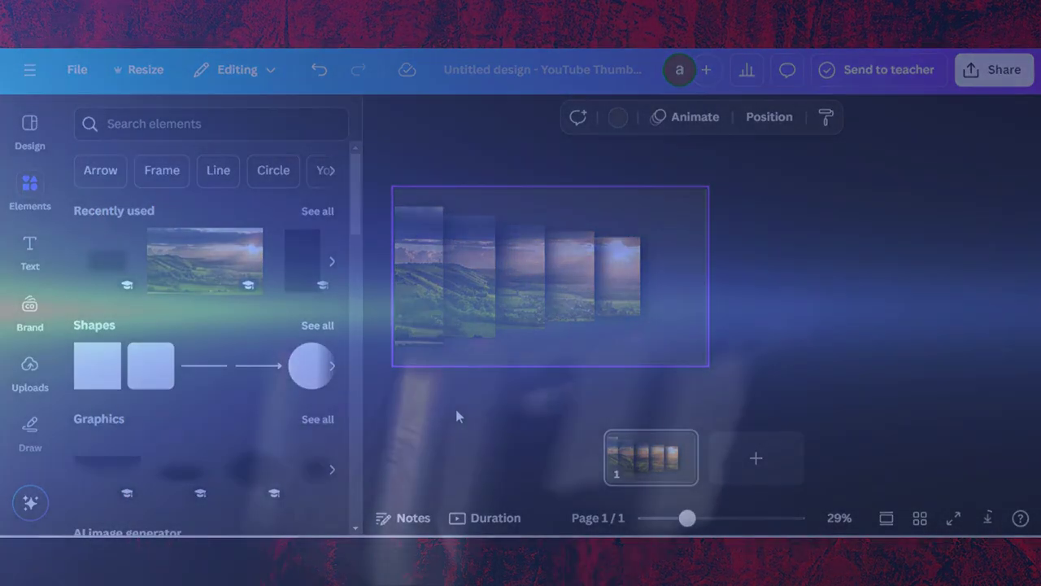